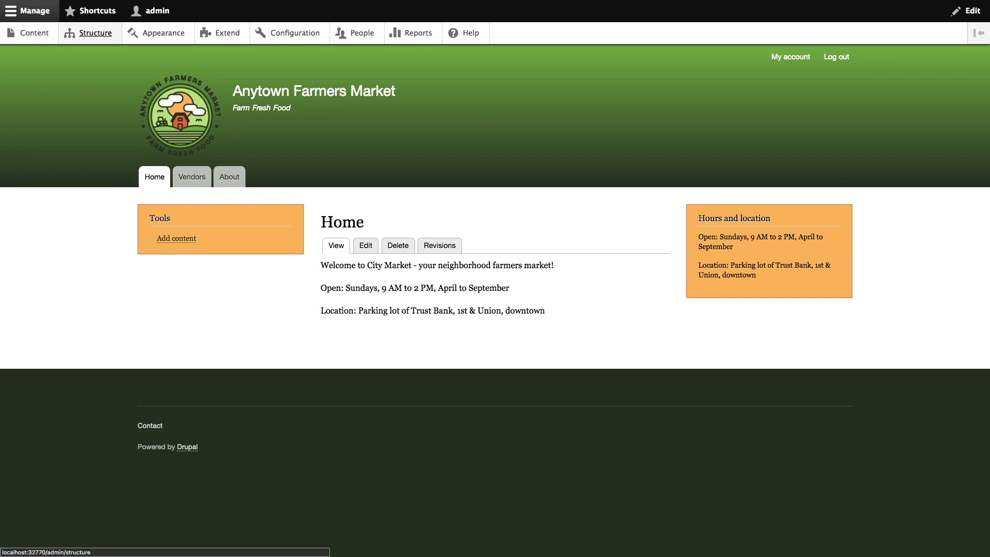
Step: Duplicate the Vendors view in the site's Views list and name the copy Recipes
click(95, 32)
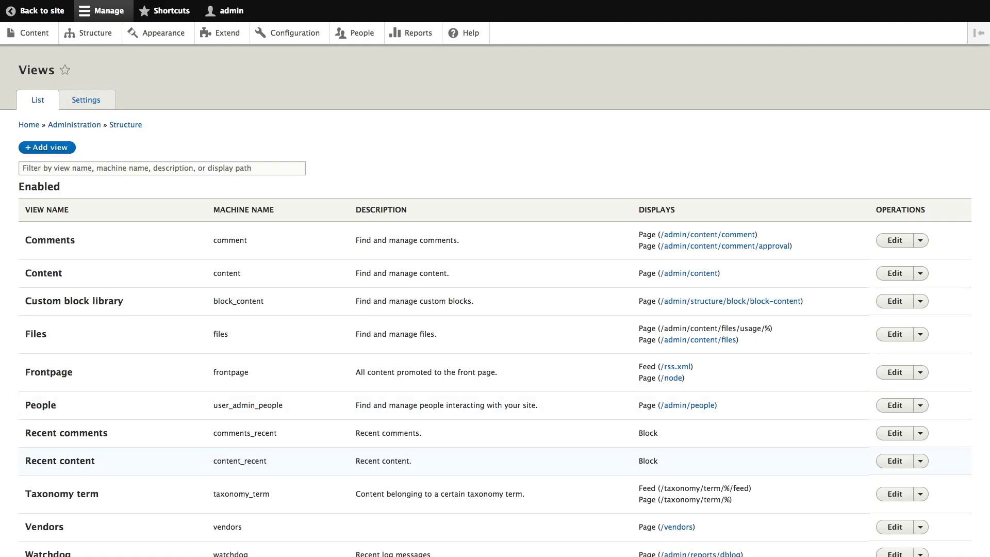
click(920, 526)
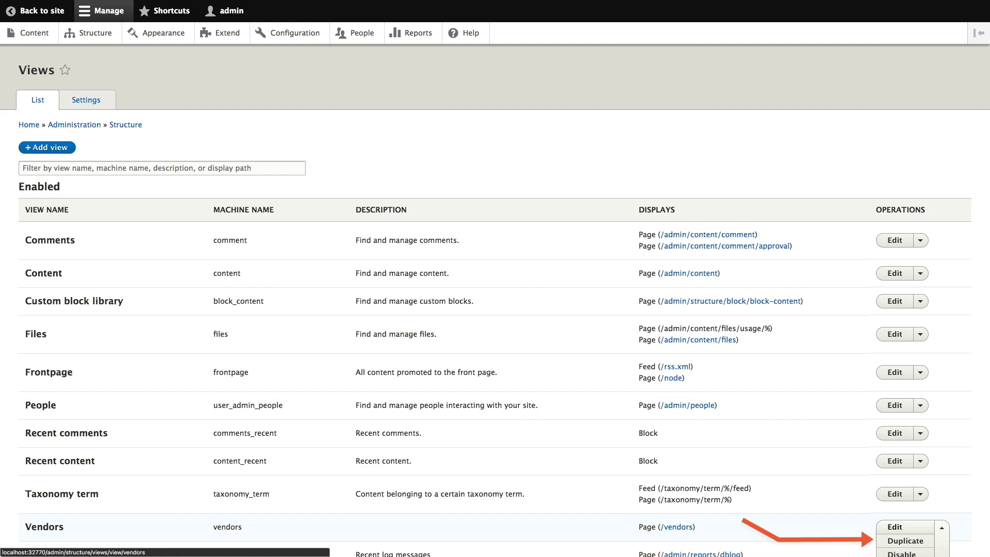
click(905, 541)
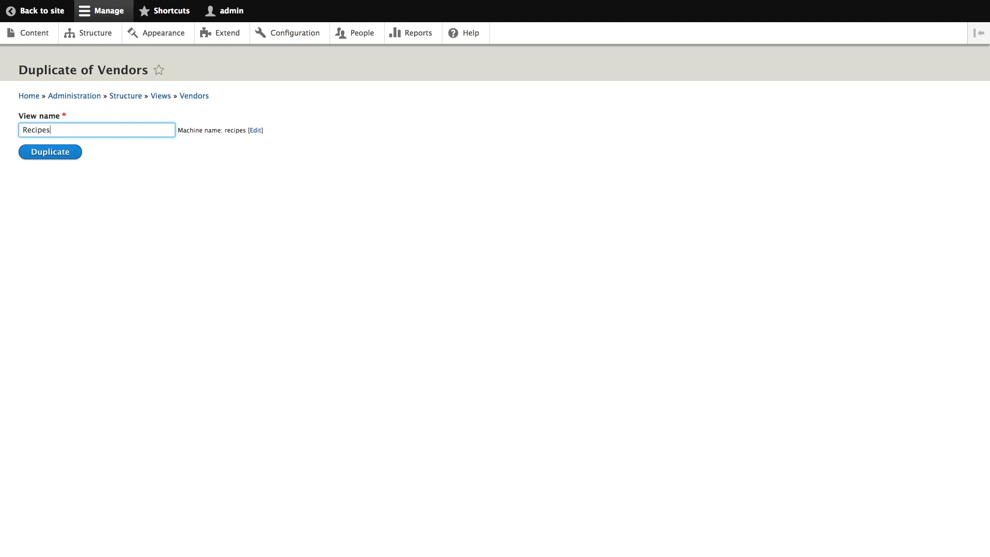
click(50, 152)
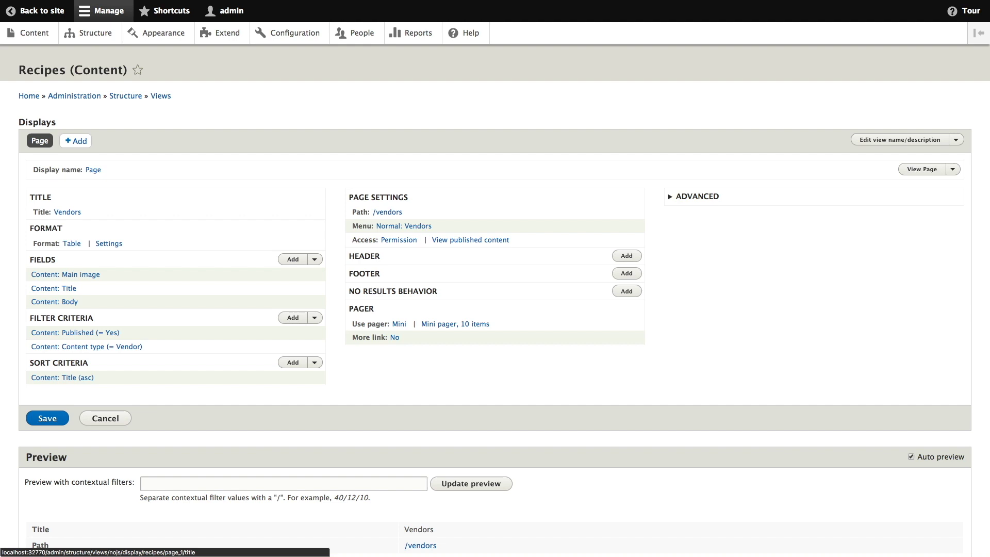
Step: Set the page title of the new view to Recipes
click(67, 212)
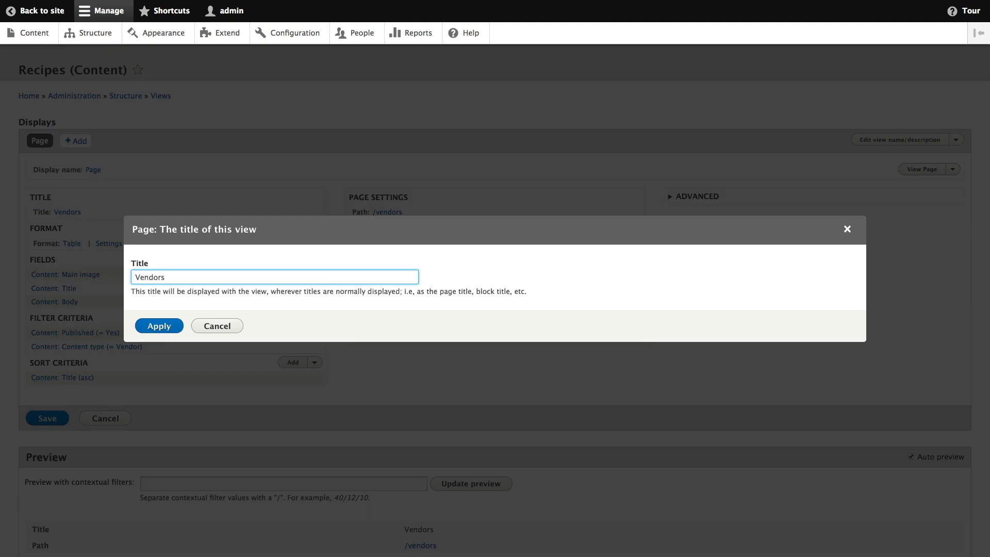
key(super+a)
text(Recipes)
key(Return)
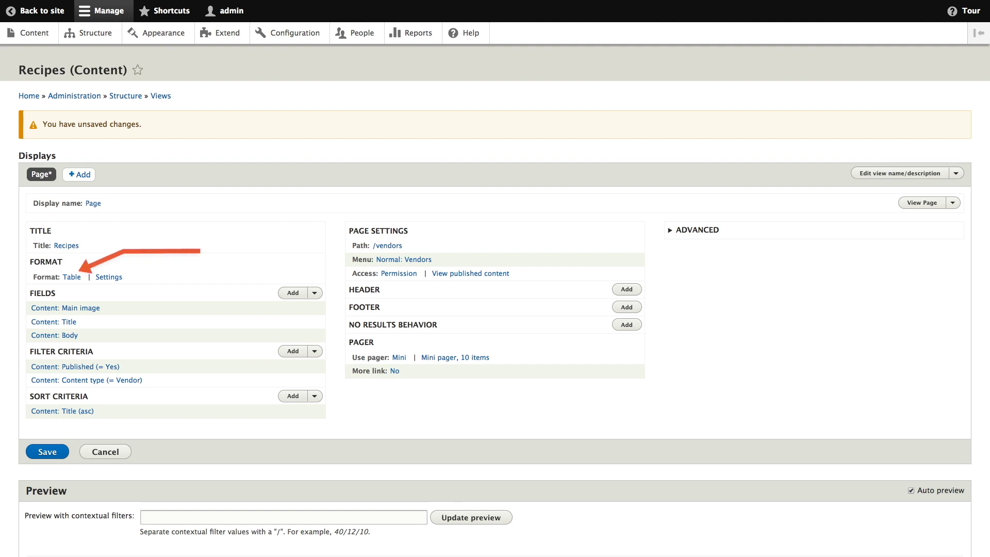
Step: Change the view's format to Grid, accepting 4 columns, automatic width and horizontal alignment
click(71, 277)
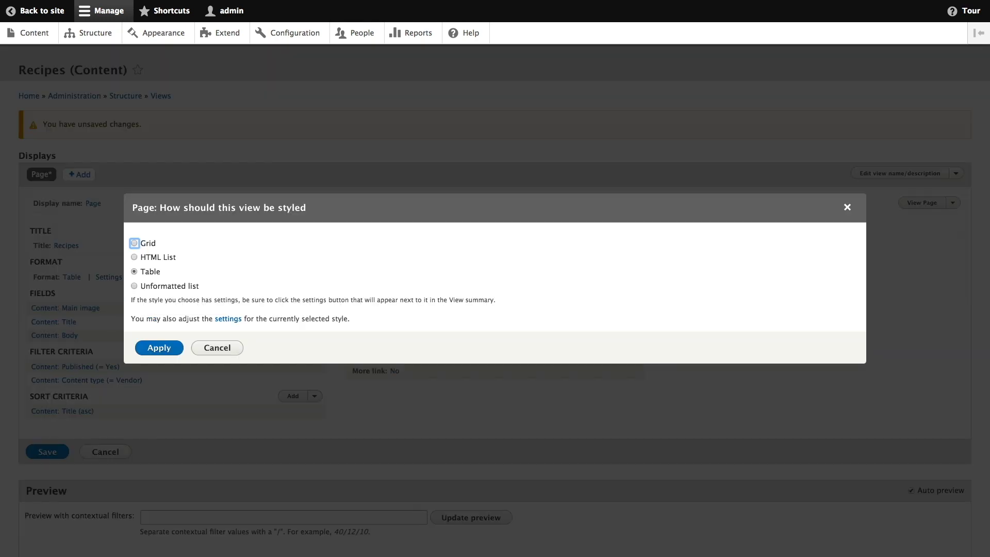
click(134, 242)
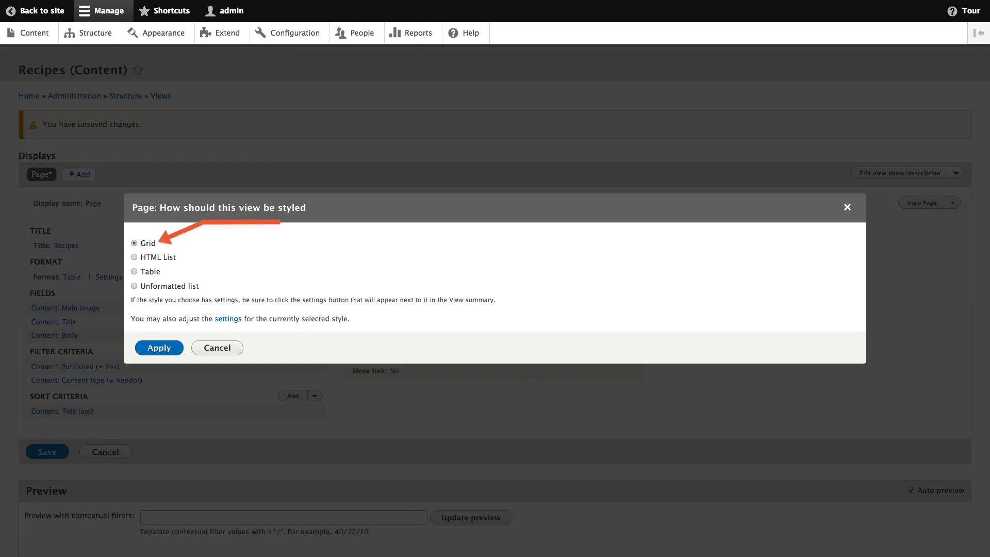
click(159, 348)
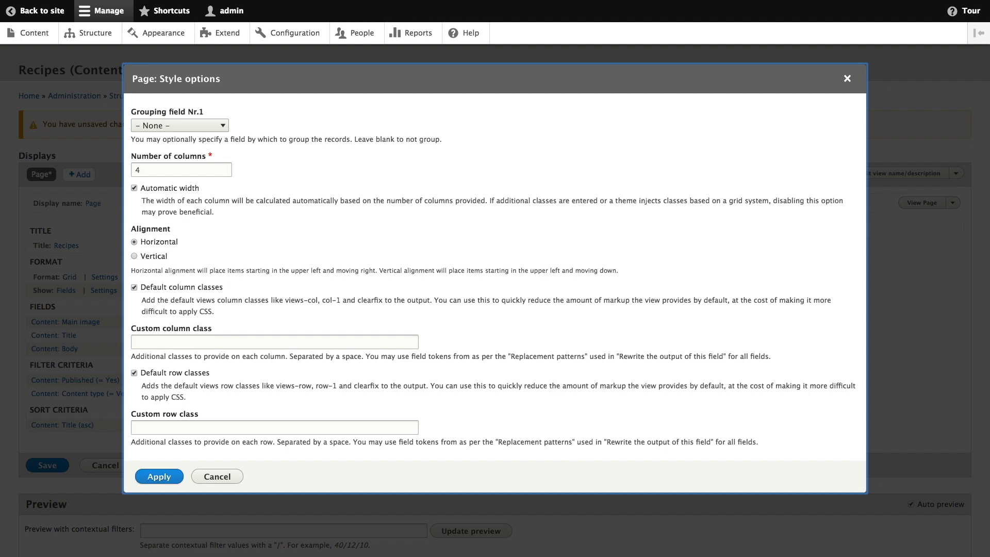
key(Return)
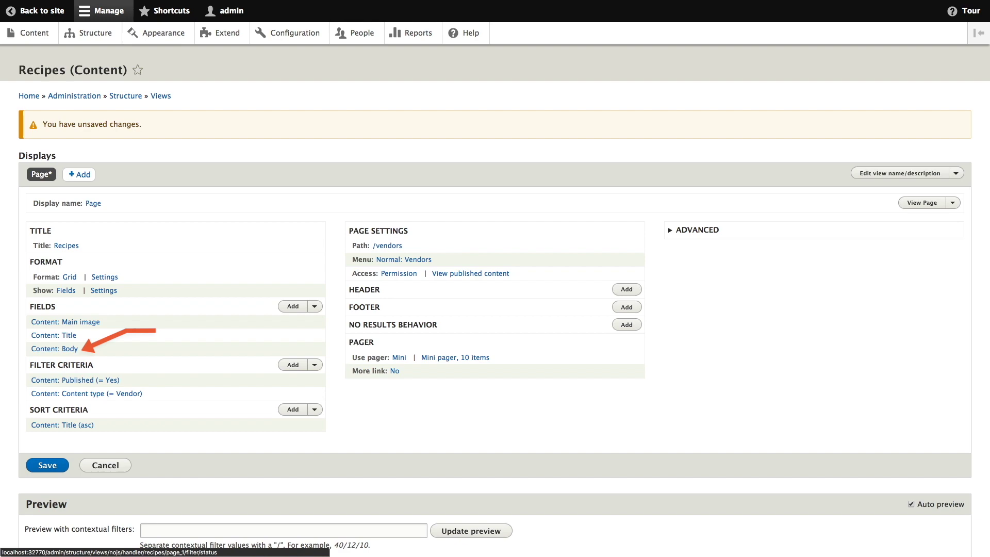
Step: Remove the Body field from the view and set the Content type filter to Recipe only
click(54, 349)
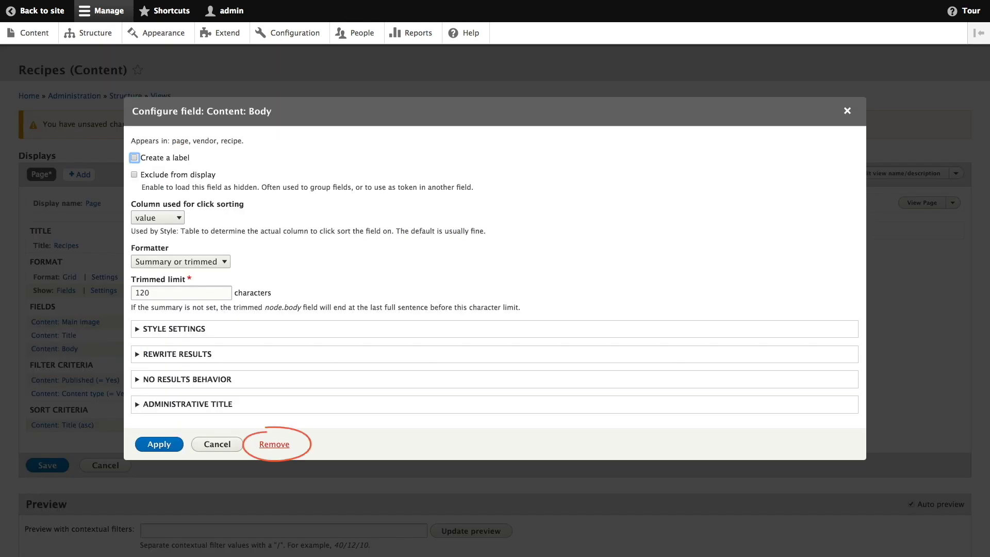
click(274, 445)
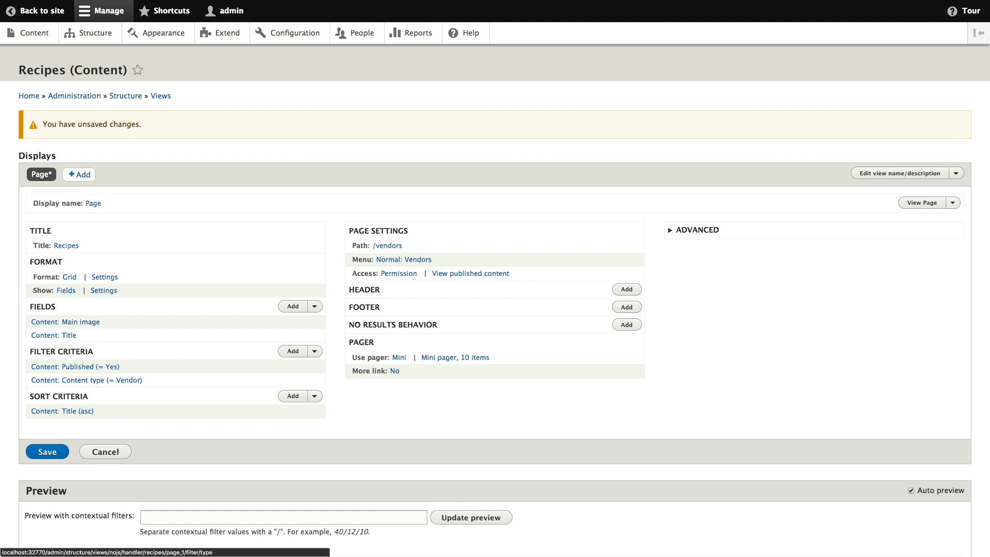
click(86, 380)
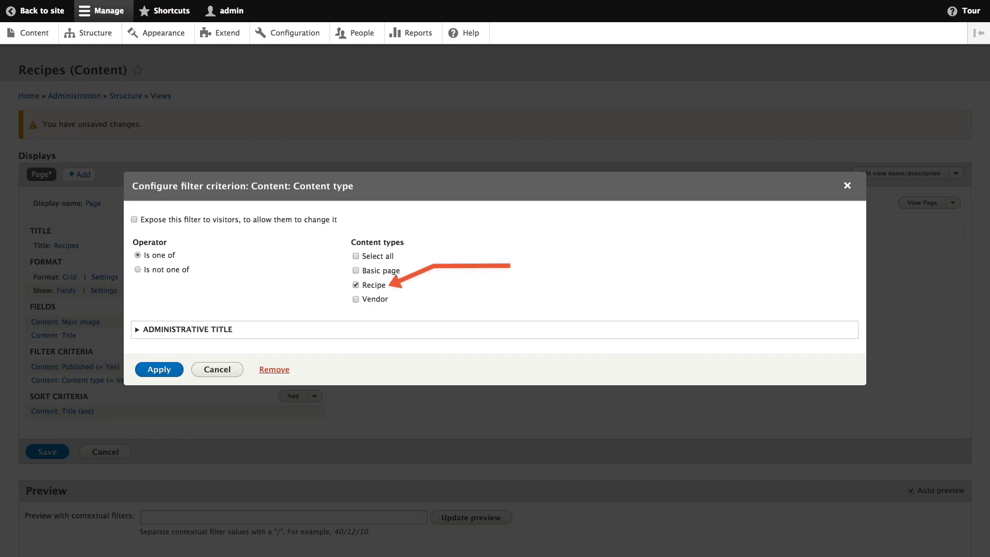
click(159, 370)
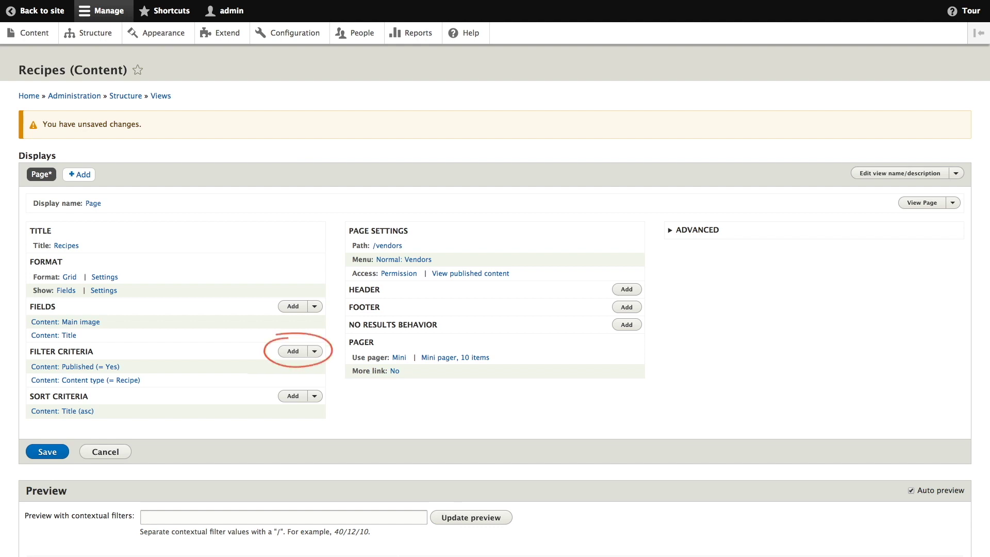
Step: Add an Ingredients (field_ingredients) filter using the Ingredients vocabulary with Autocomplete, exposed to visitors with the label "Find recipes using..."
click(293, 351)
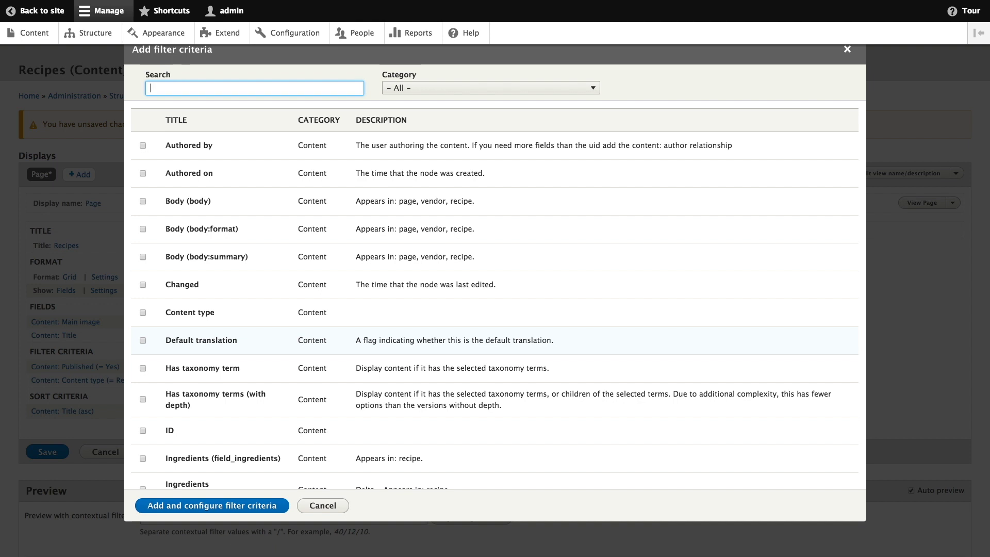
text(ingredi)
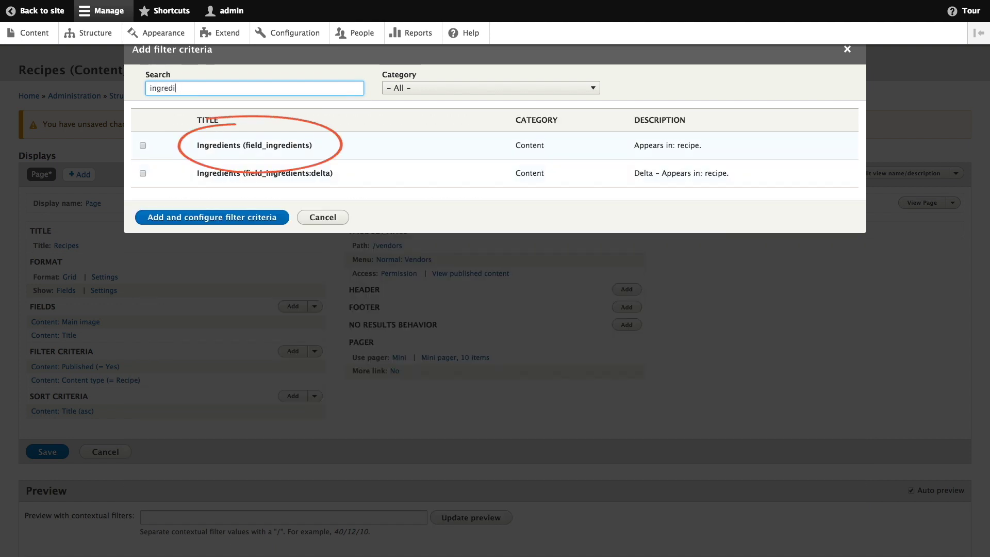
click(143, 146)
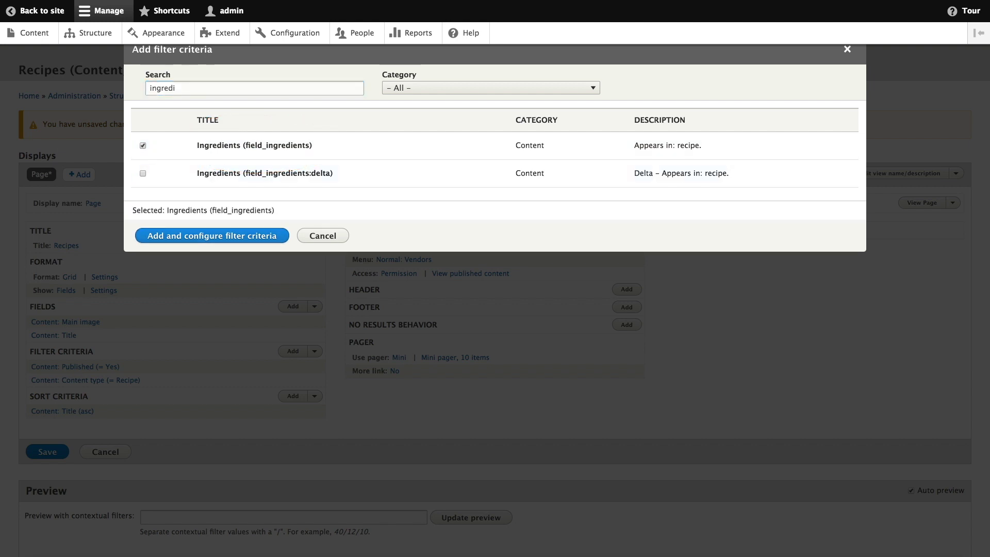
click(212, 236)
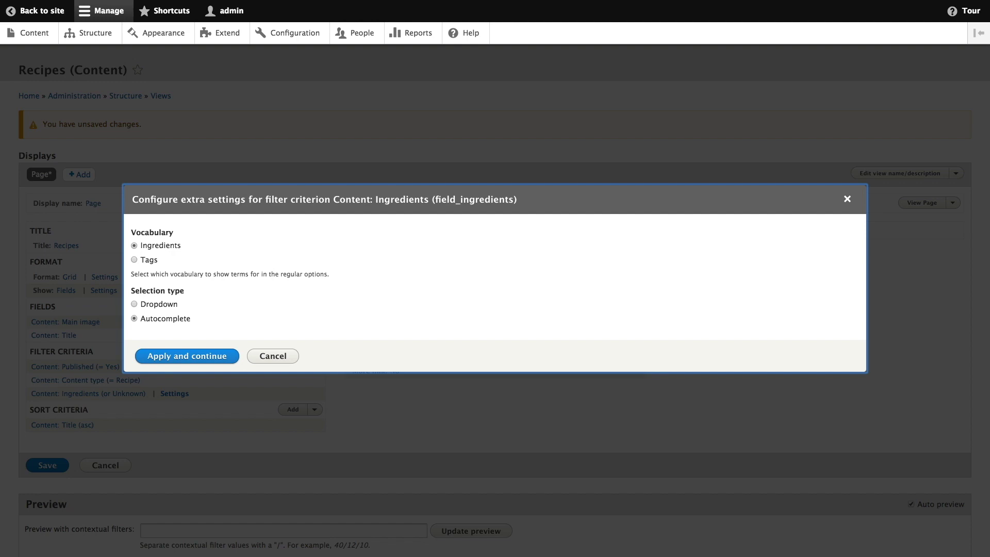
click(187, 356)
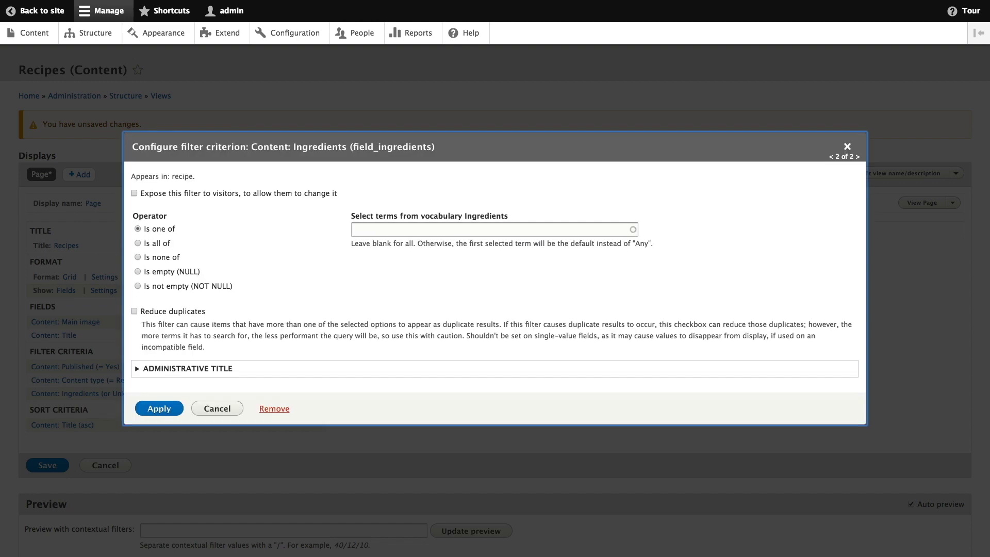
click(134, 193)
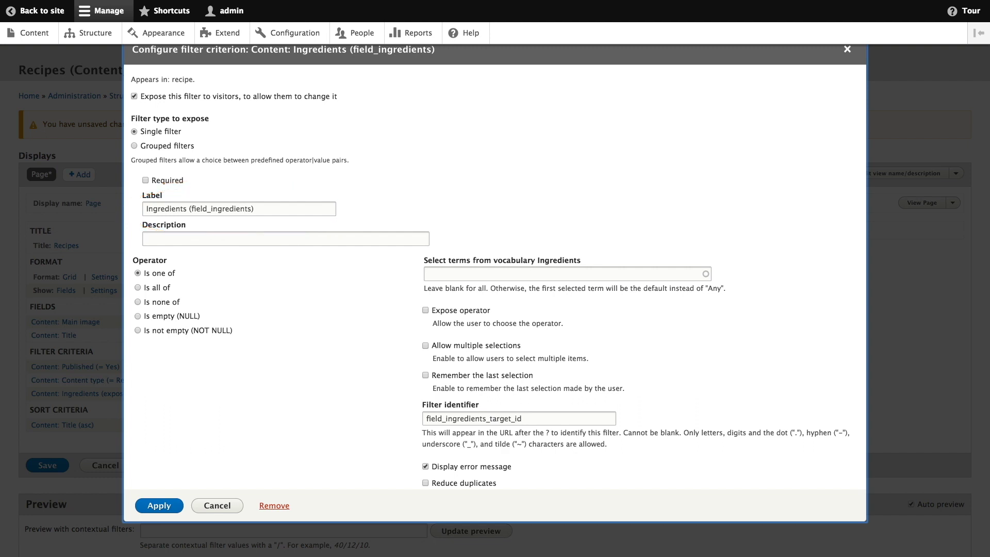
text(Find recipes using...)
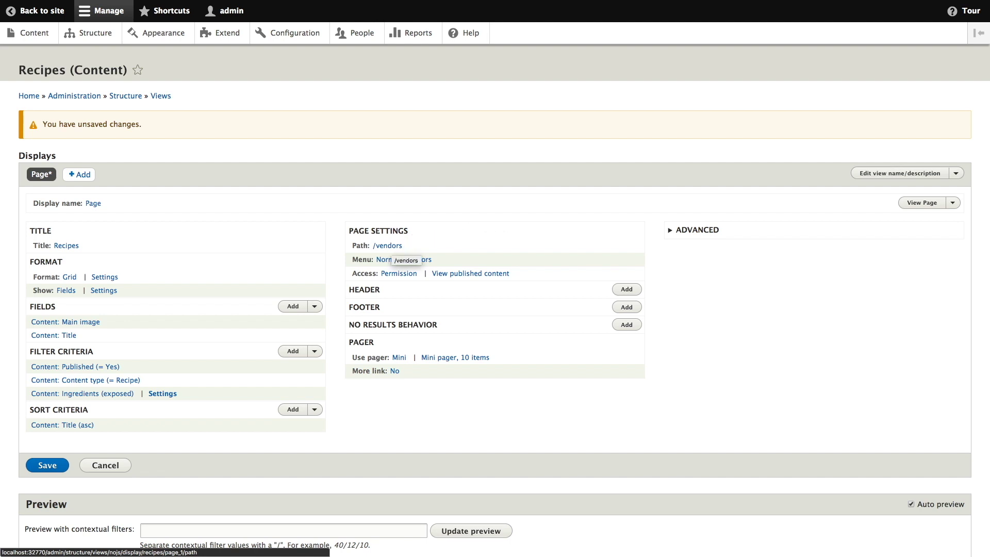
Step: Set the view page's path to recipes
click(388, 246)
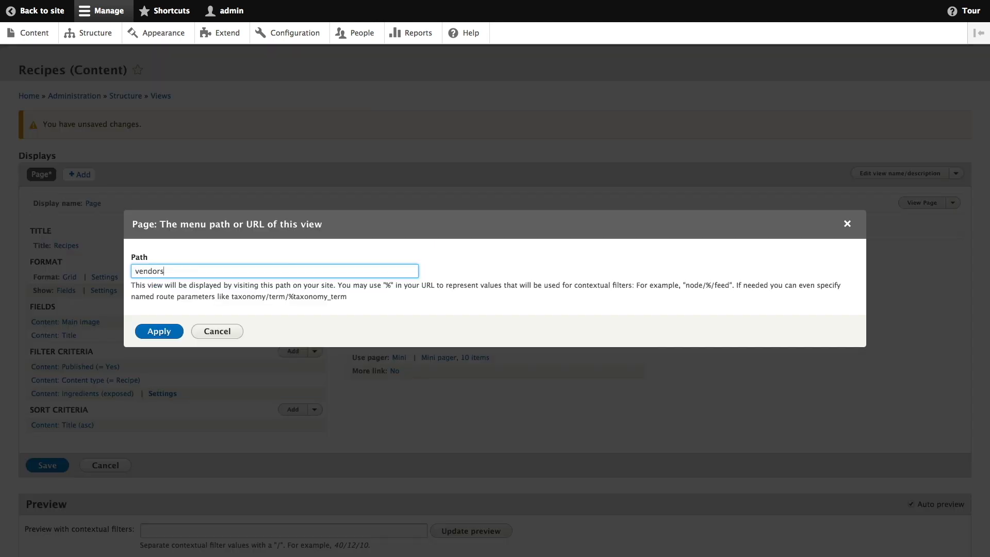
key(super+a)
text(recipes)
key(Return)
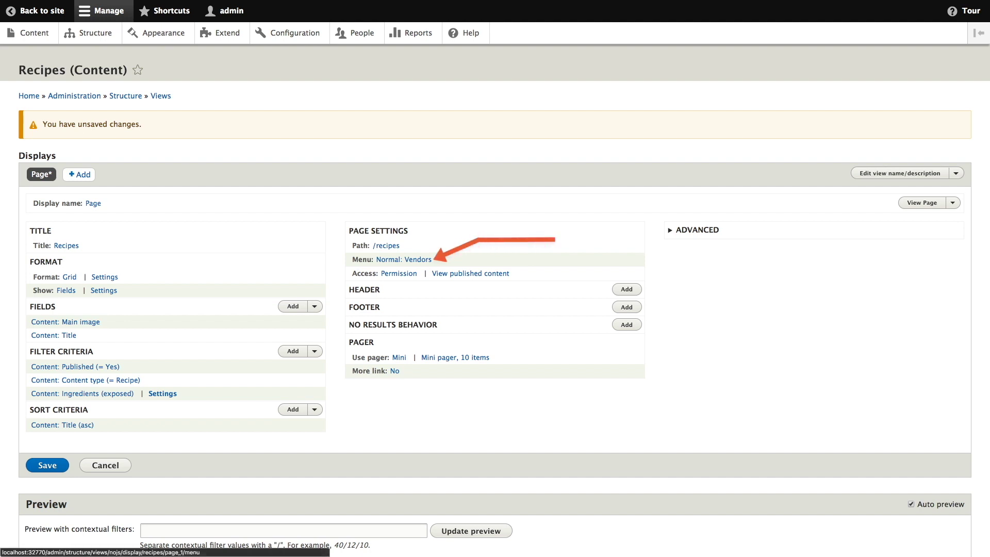
Step: Set the menu link title of the view page to Recipes, keeping it a normal entry under Main navigation
click(404, 259)
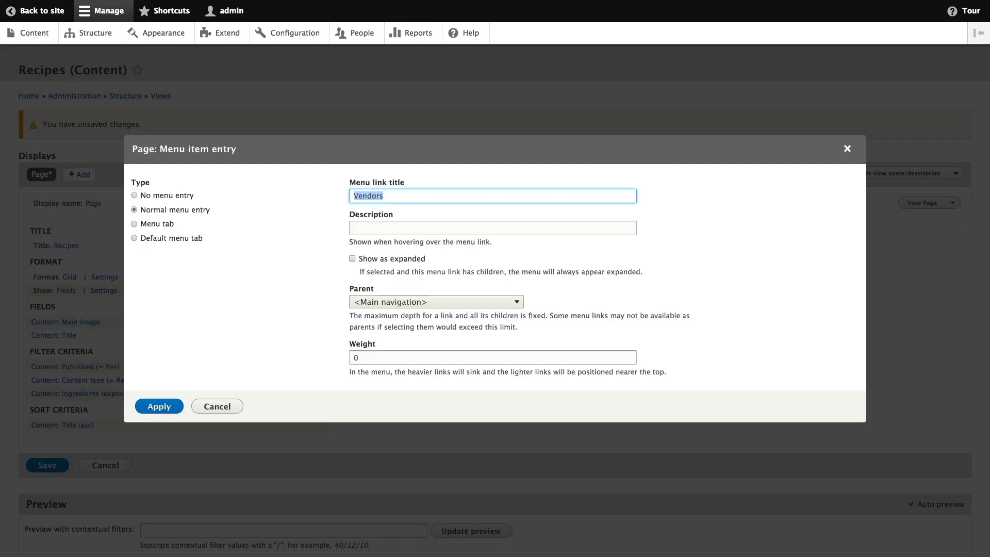
text(Recipes)
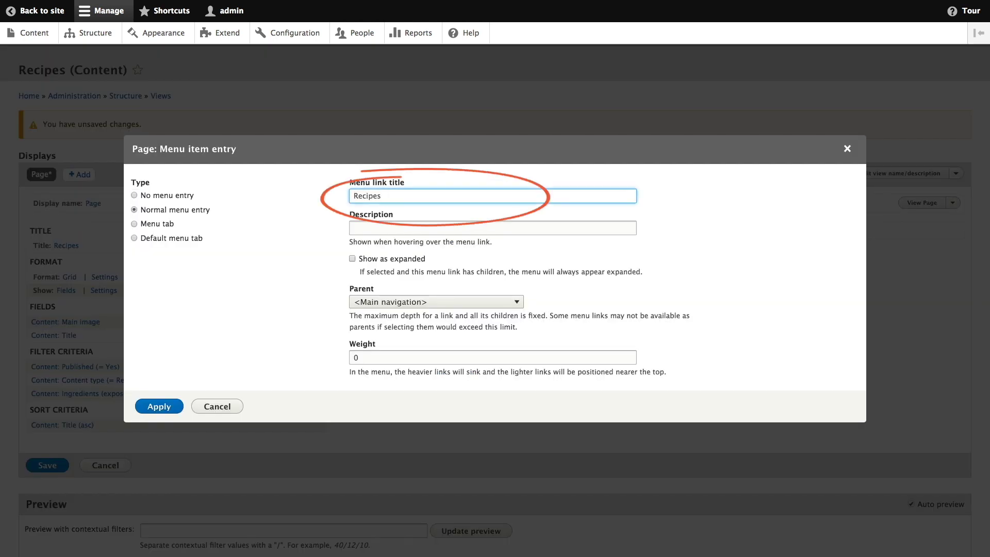
key(Return)
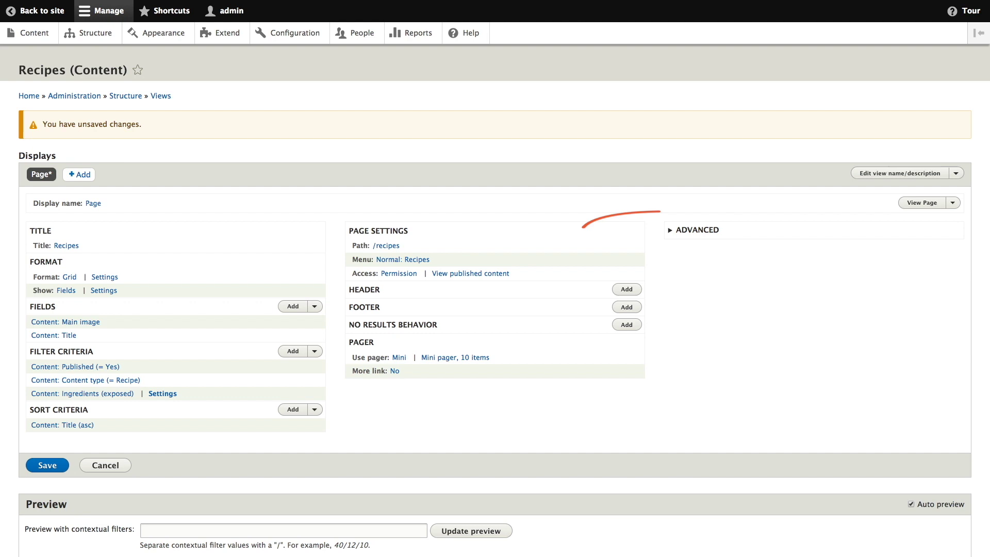
Step: Enable Use AJAX in the view's advanced settings
click(697, 229)
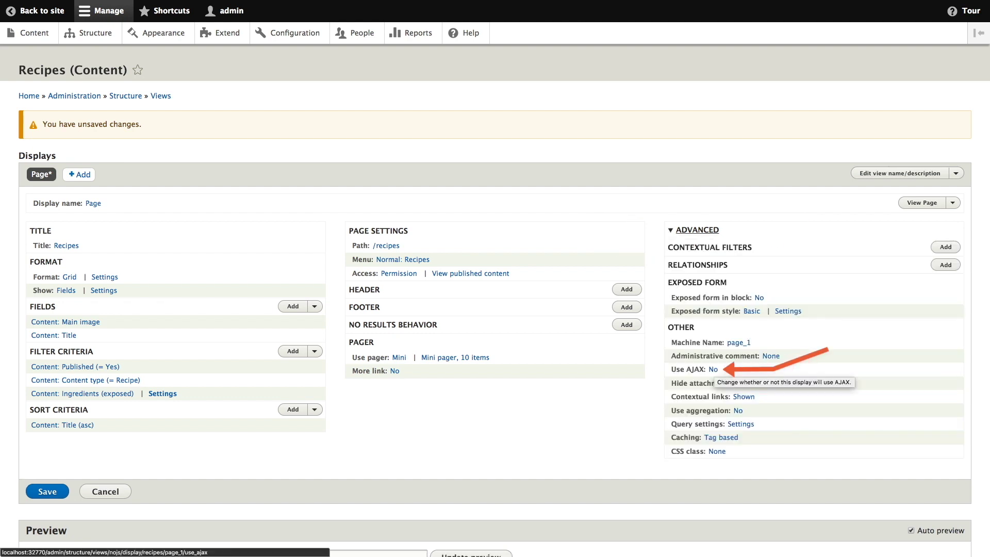
click(713, 369)
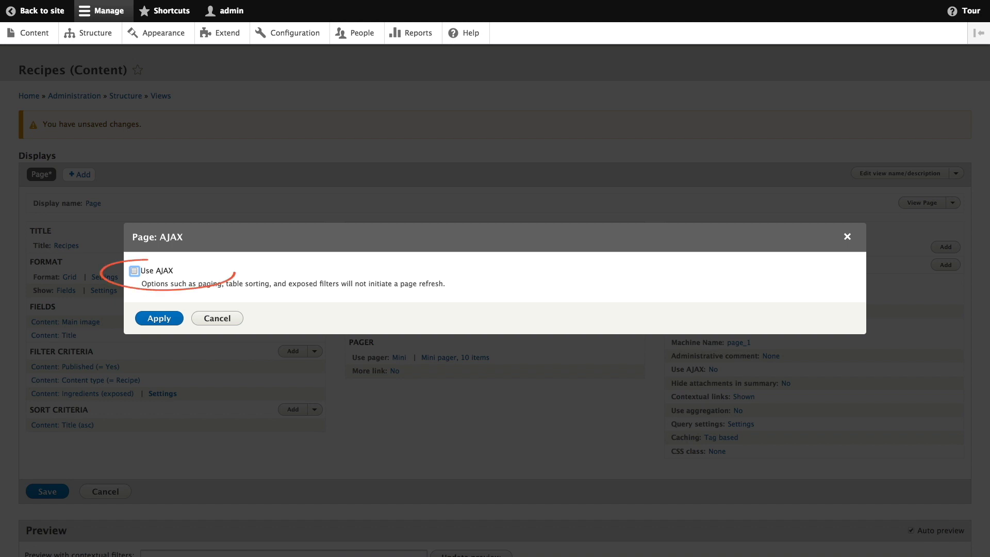
click(134, 271)
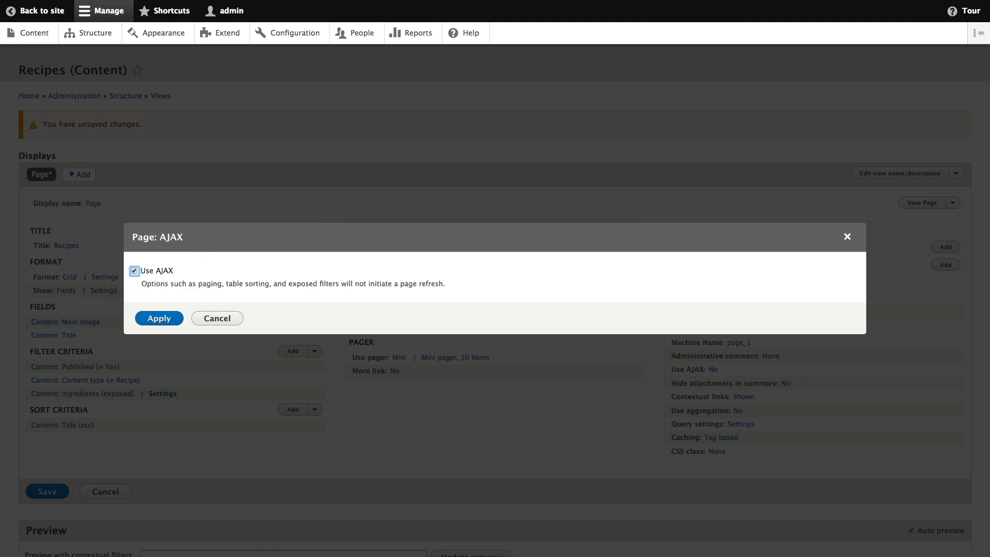
key(Return)
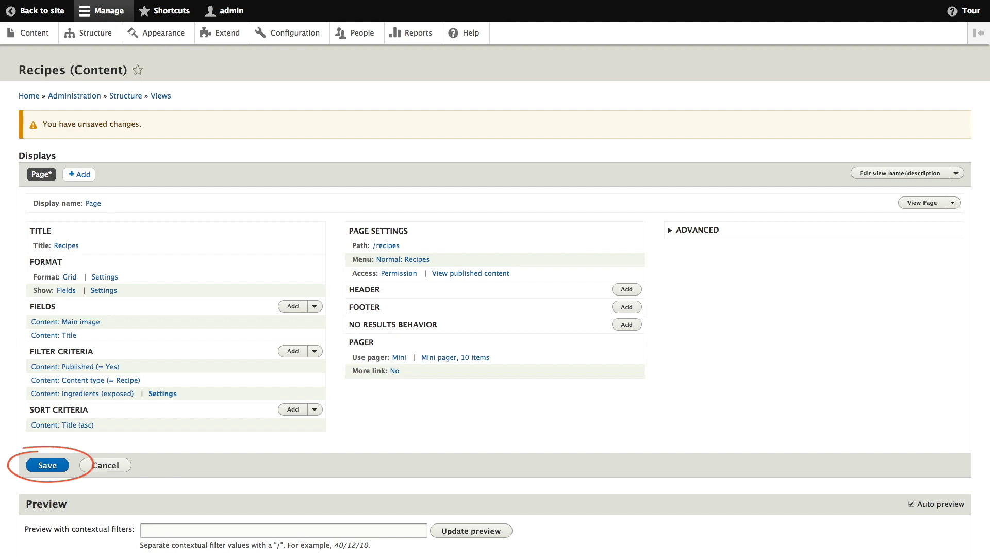
Step: Save the view and open the Recipes page from the site's main navigation
click(47, 465)
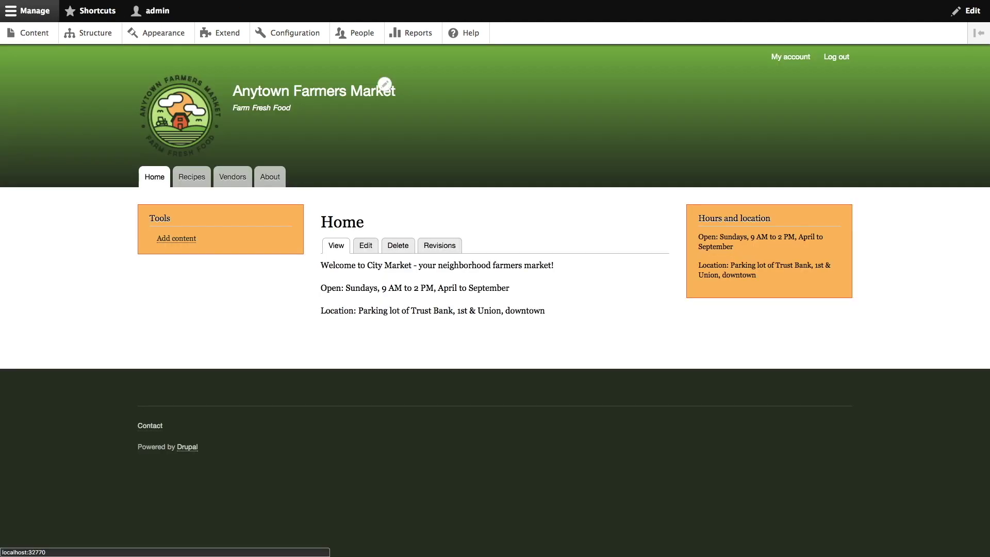
click(191, 176)
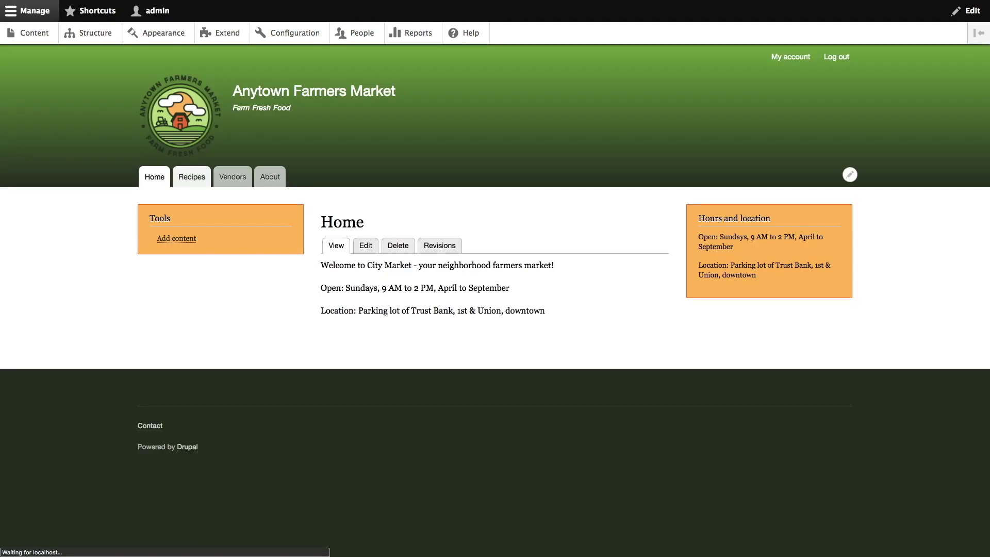